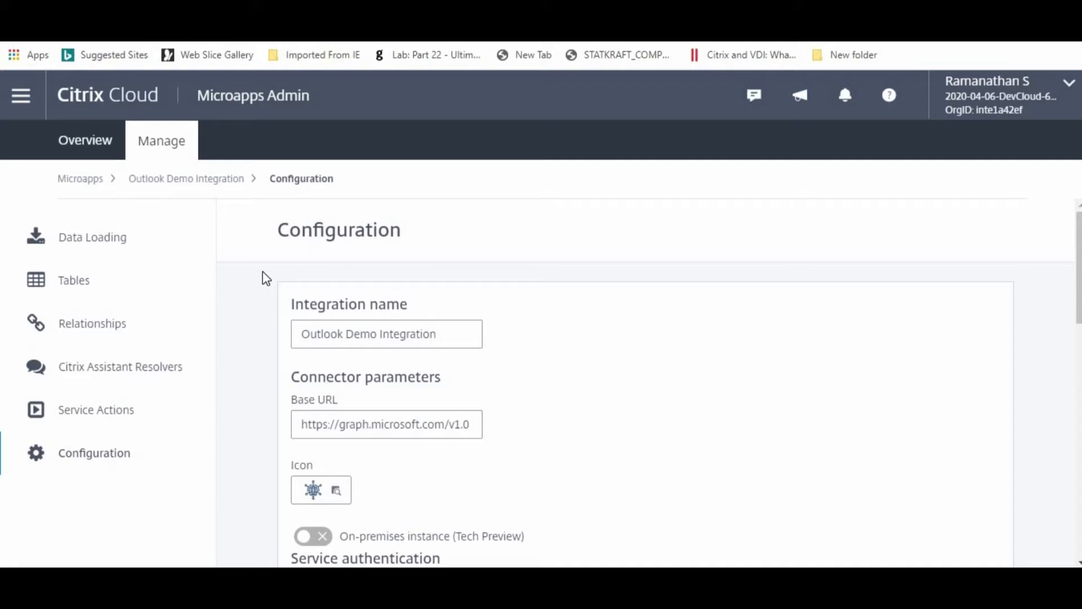
- Review the Outlook Demo Integration configuration, including its base URL, OAuth 2.0 service authentication, token URL, scope and client credential fields
scroll(223, 242, down, 1)
scroll(273, 278, up, 1)
scroll(392, 350, down, 3)
scroll(381, 333, down, 3)
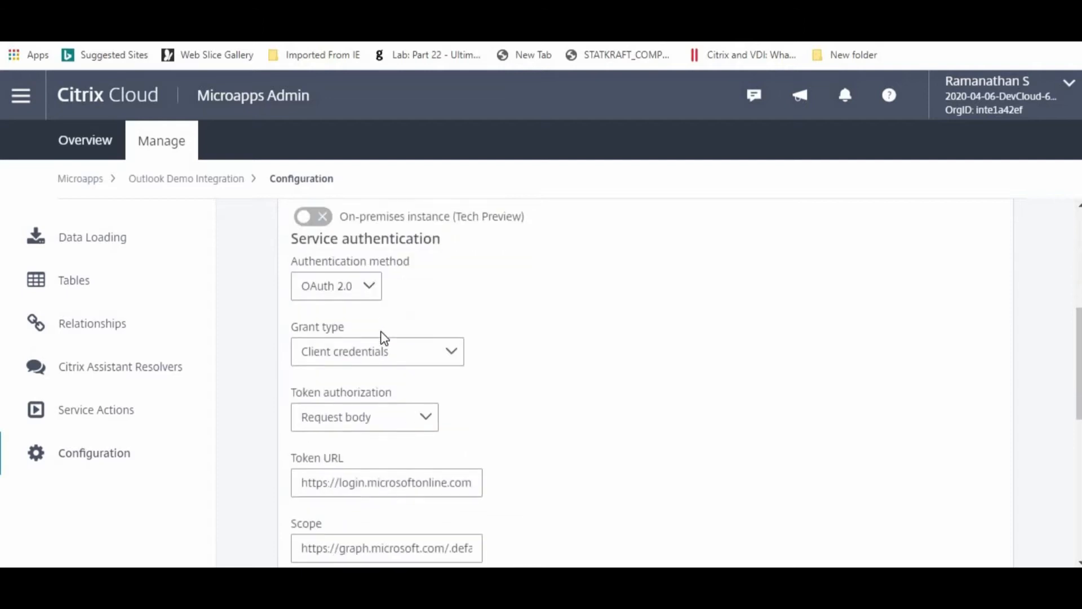
scroll(384, 337, up, 3)
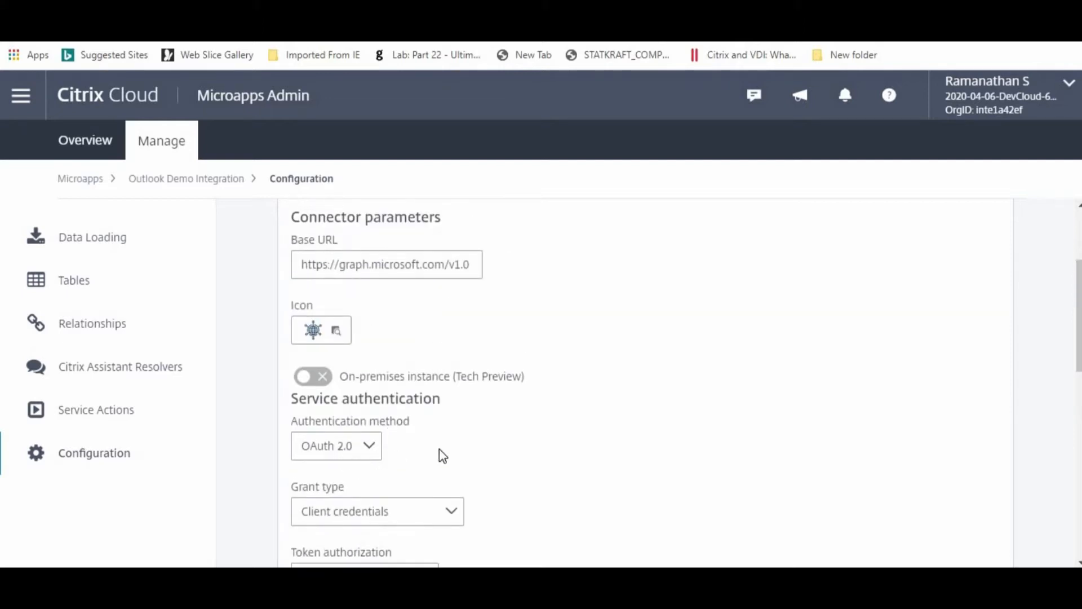
scroll(406, 448, down, 3)
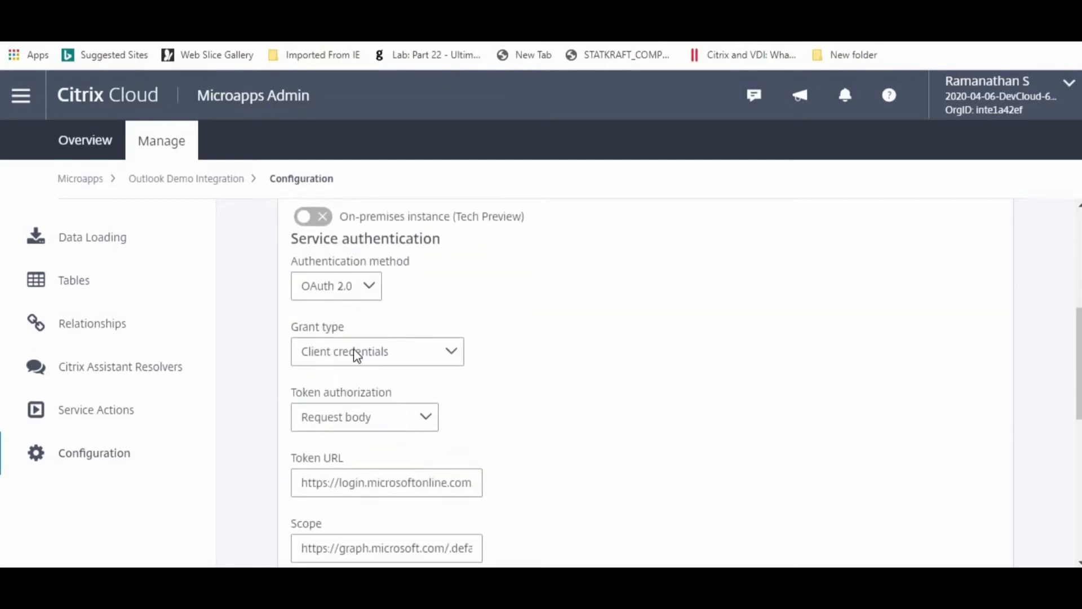
scroll(406, 423, down, 4)
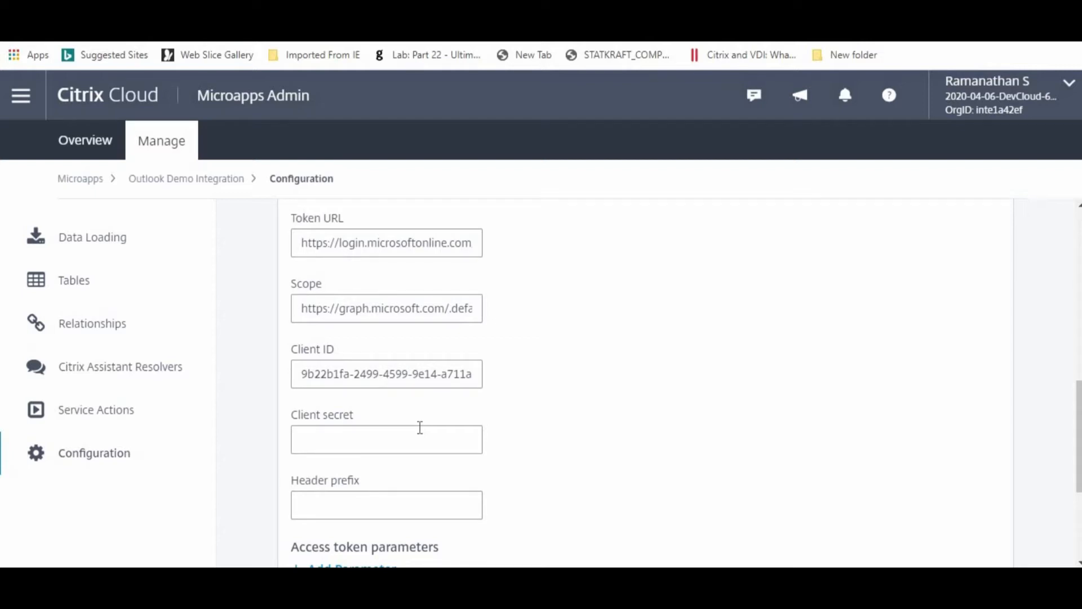
scroll(420, 427, up, 1)
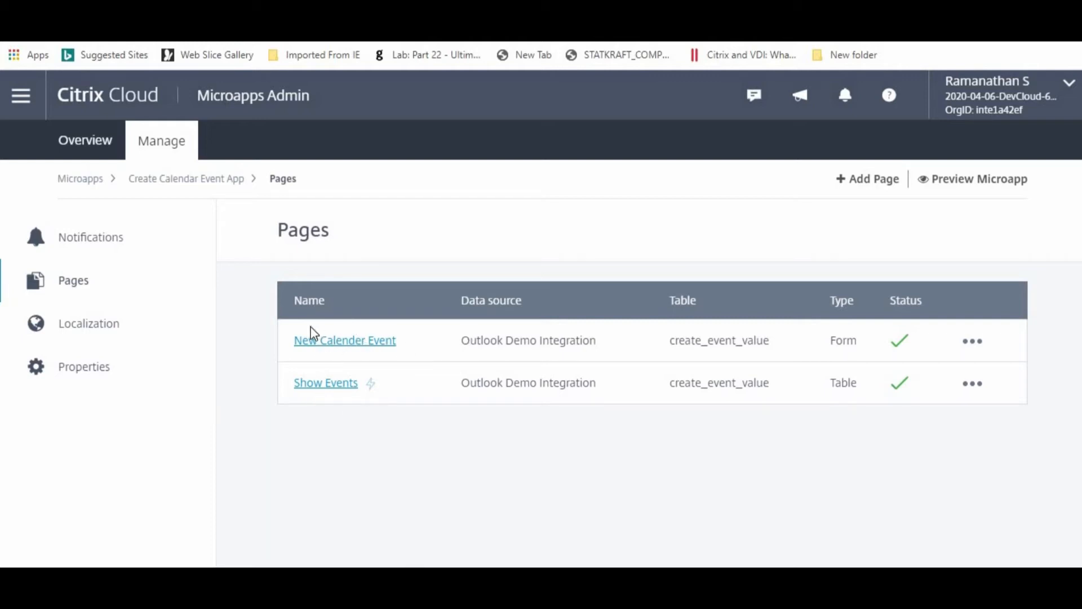
- Open the Show Events page of the Create Calendar Event App and examine its events table and New Event button
click(337, 385)
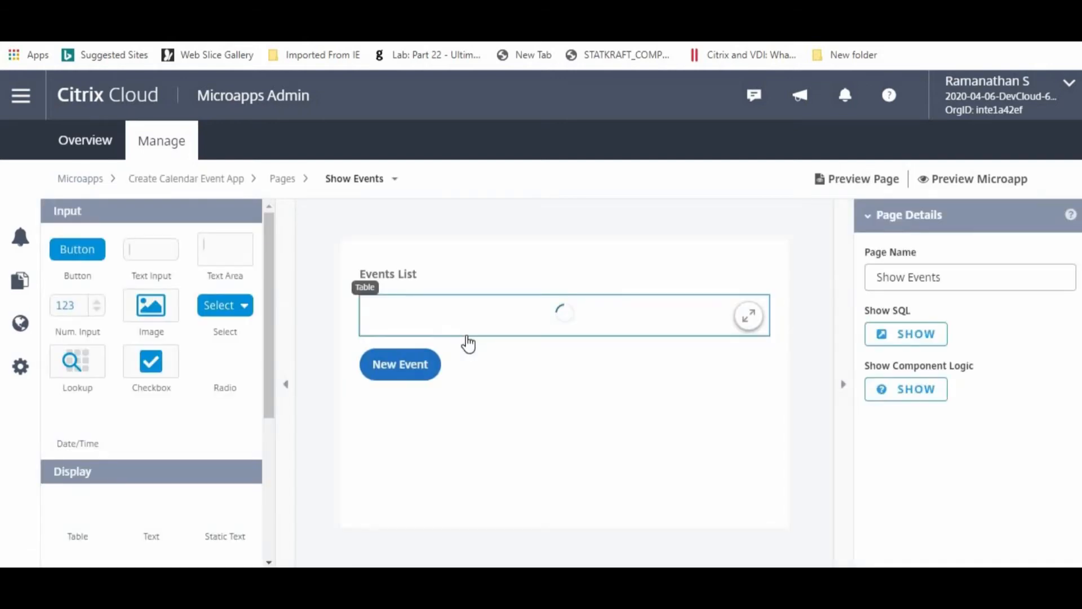
scroll(439, 448, down, 1)
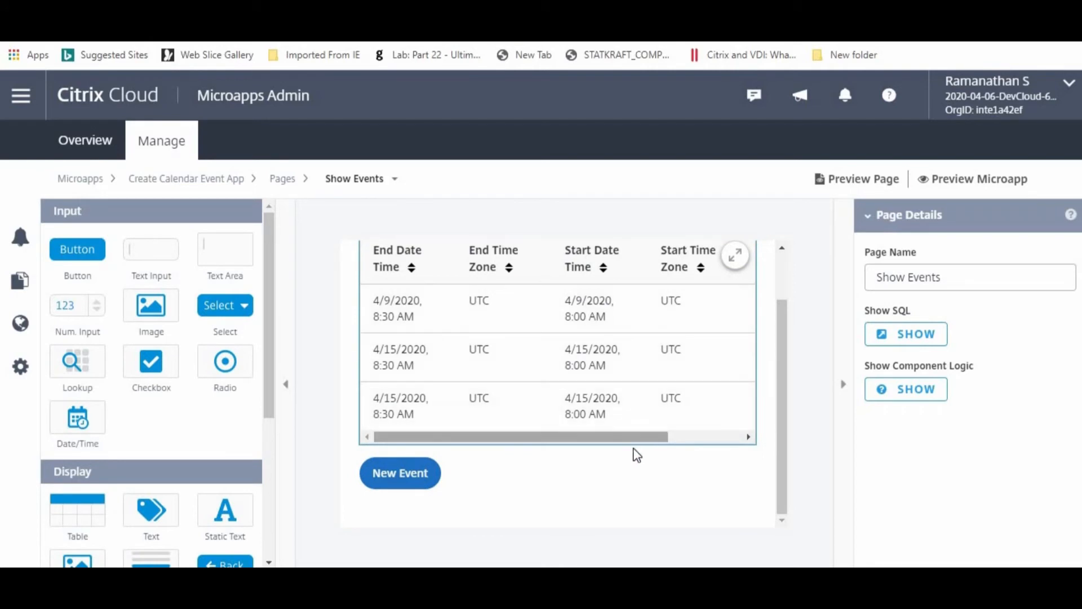
drag(635, 439, 683, 450)
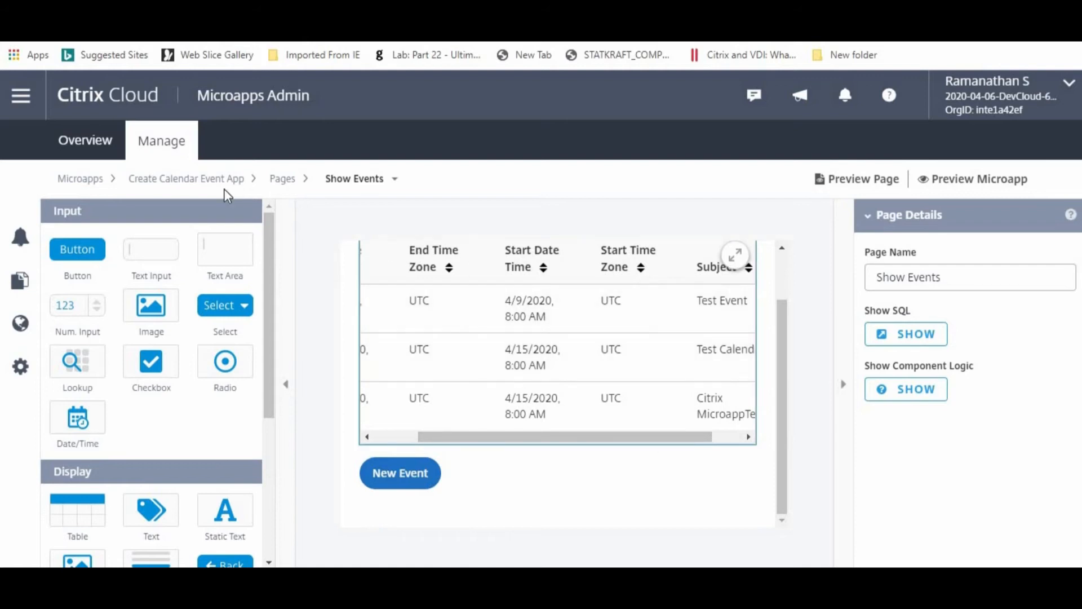
- Return to the app's page list, open the New Calender Event page and review its title, date/time and attendee fields
click(283, 179)
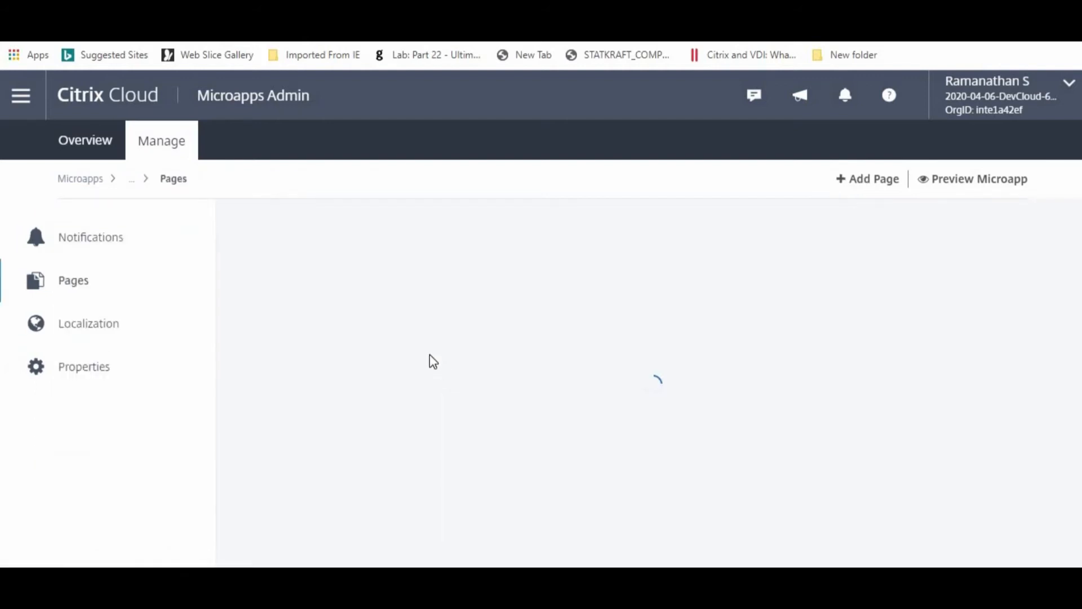
click(377, 345)
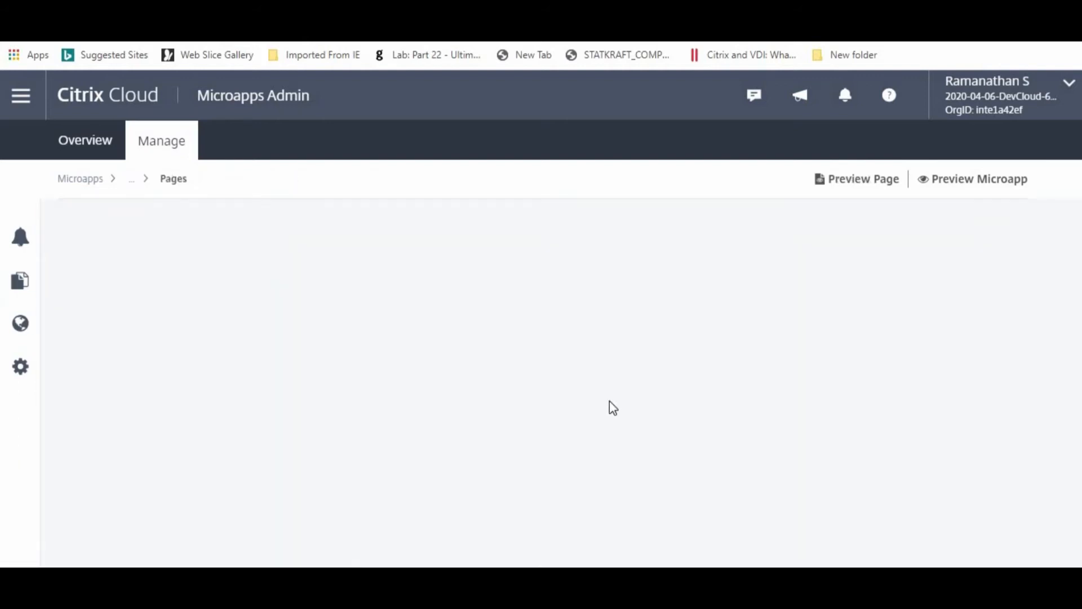
scroll(517, 401, down, 3)
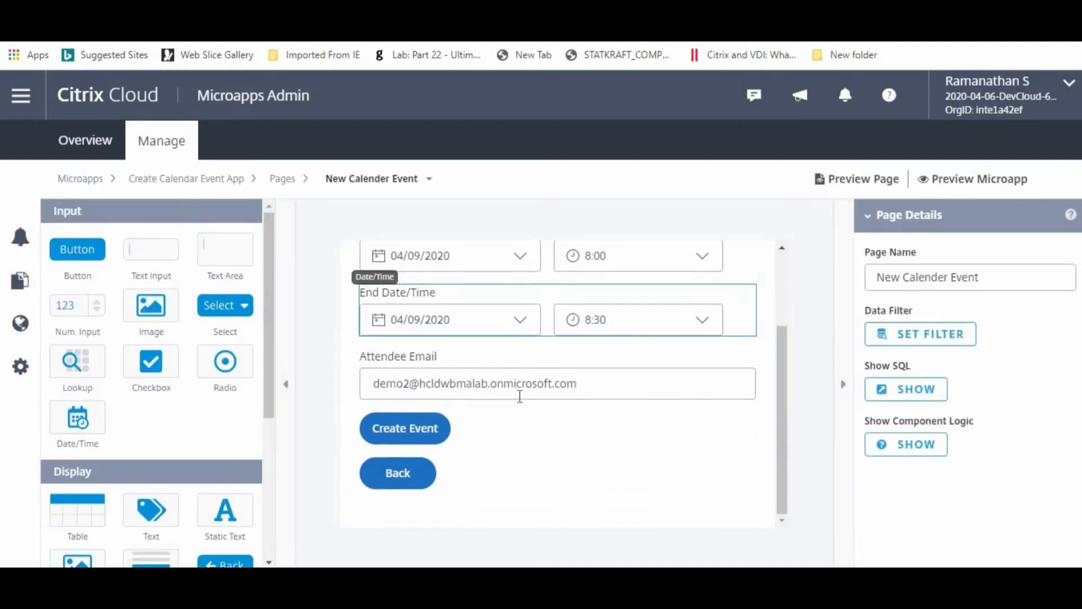
scroll(482, 434, up, 2)
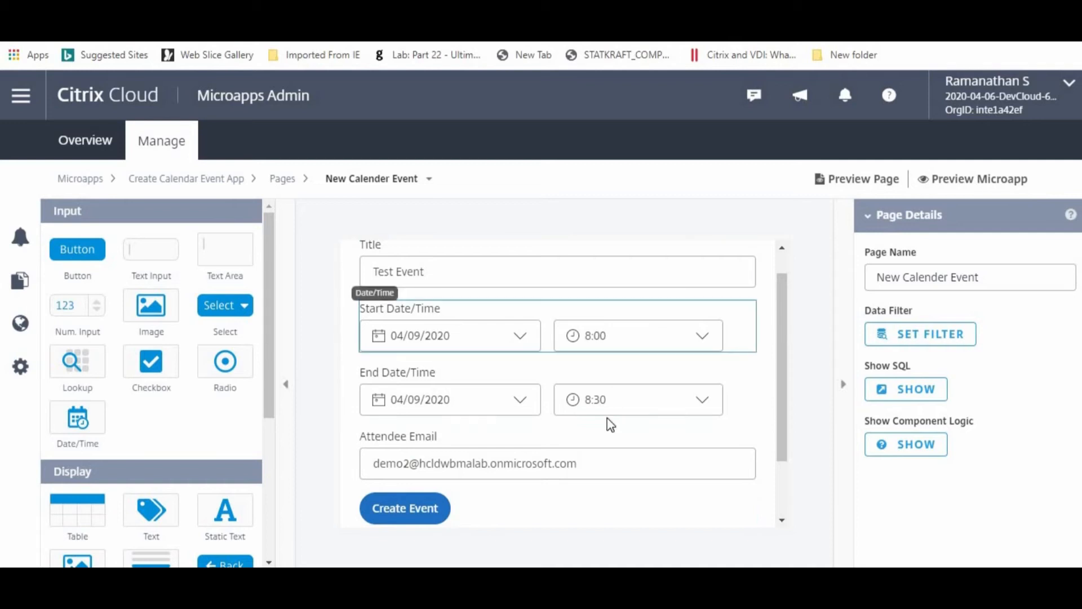
scroll(489, 341, up, 1)
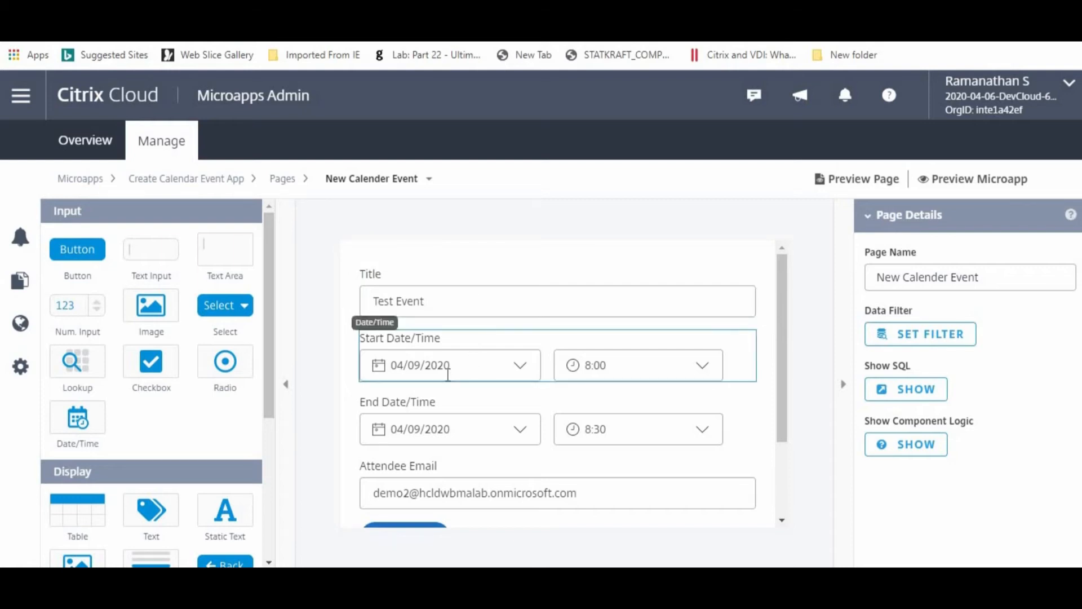
scroll(383, 411, down, 3)
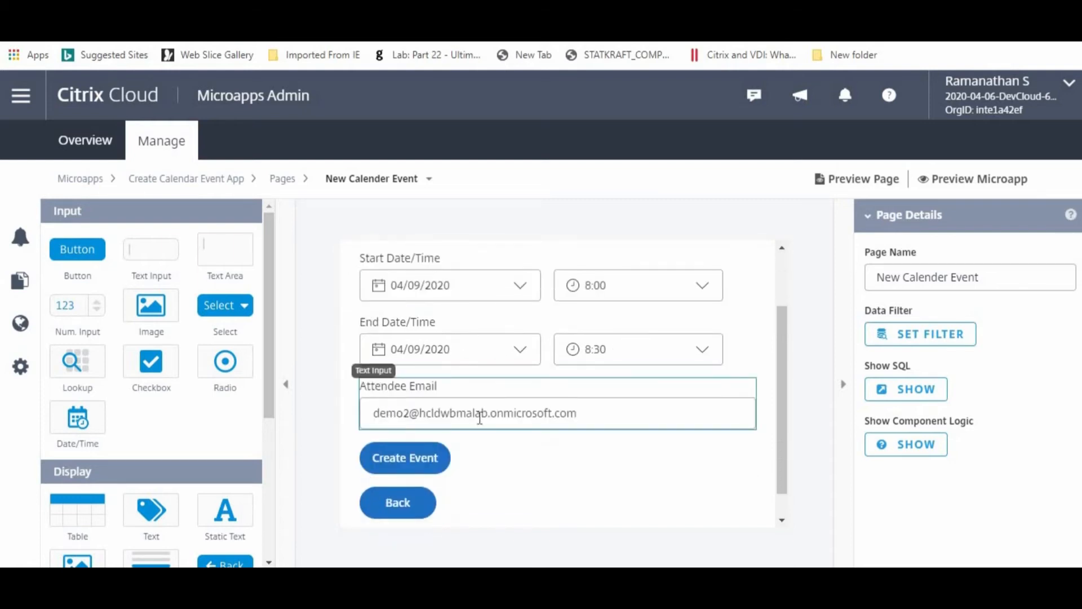
- Inspect the properties of the Attendee Email field and the Create Event button on the form
click(595, 413)
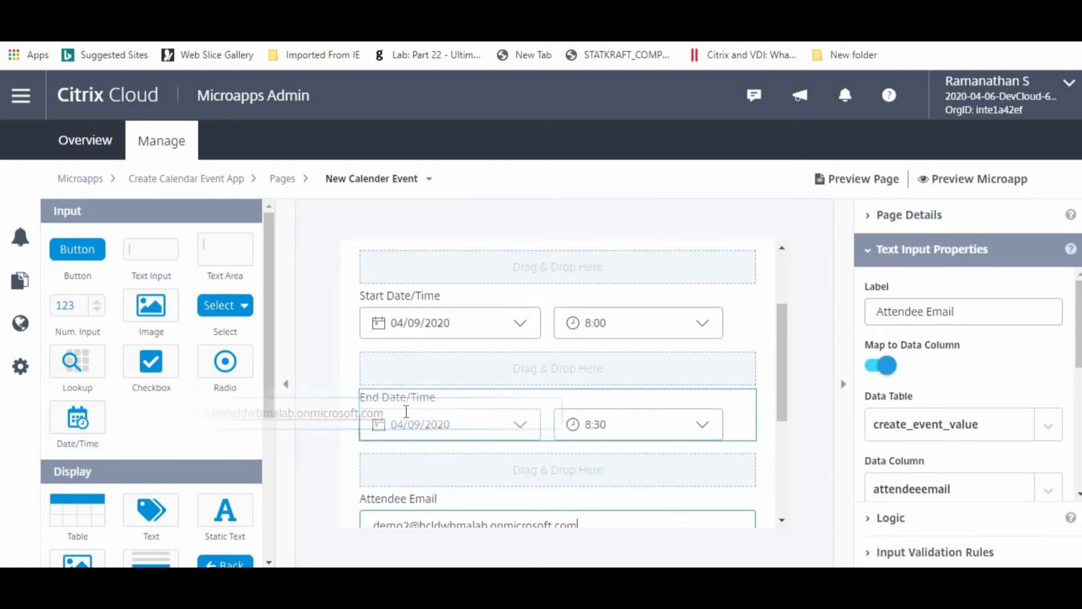
scroll(508, 411, down, 1)
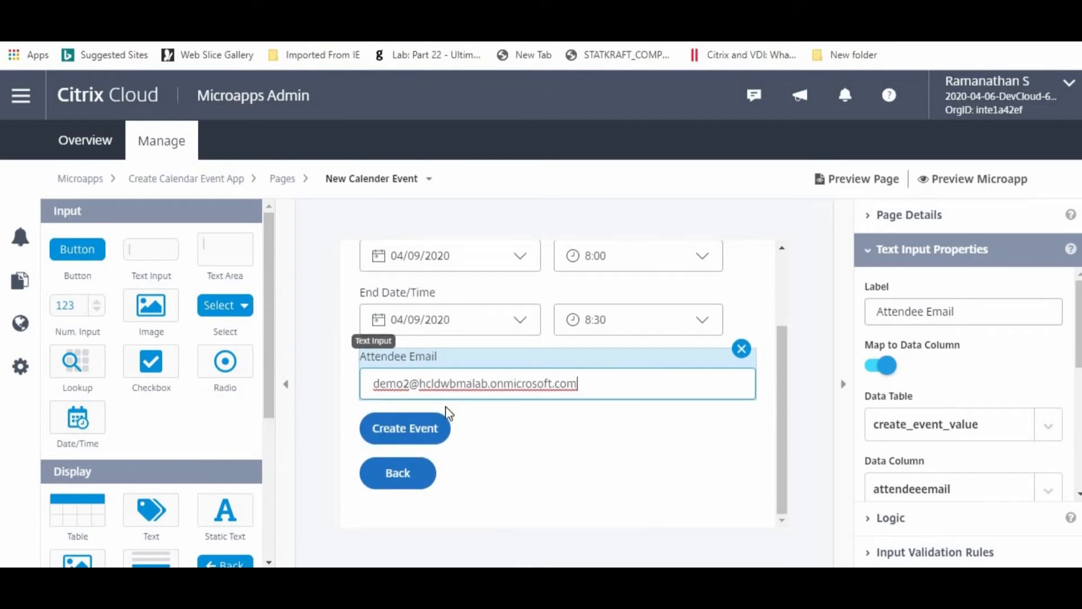
click(416, 437)
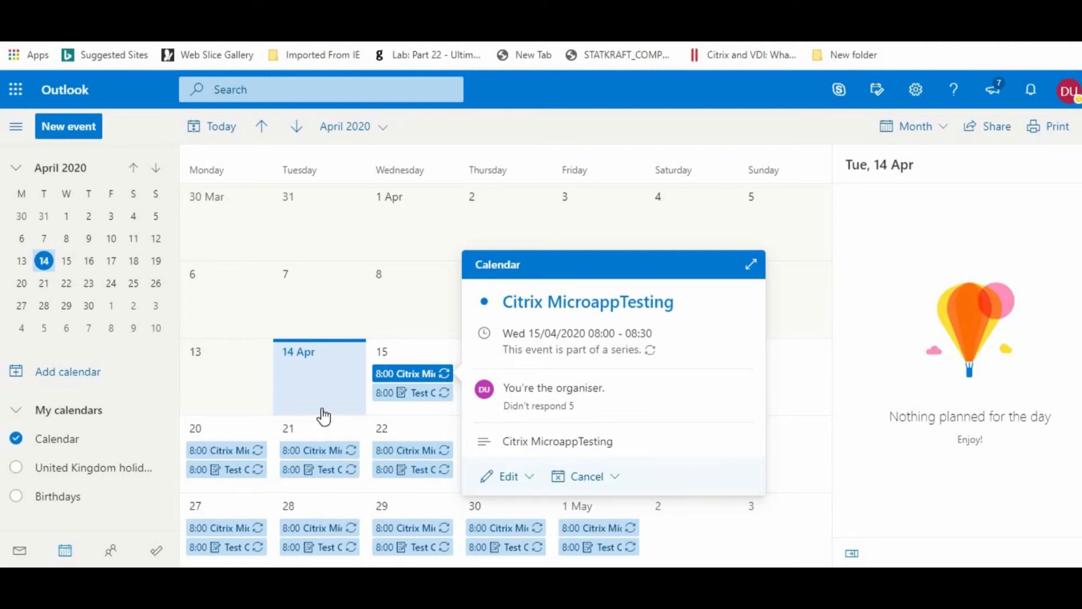
- Check the title of the Citrix MicroappTesting event in its Outlook calendar card
drag(506, 302, 650, 305)
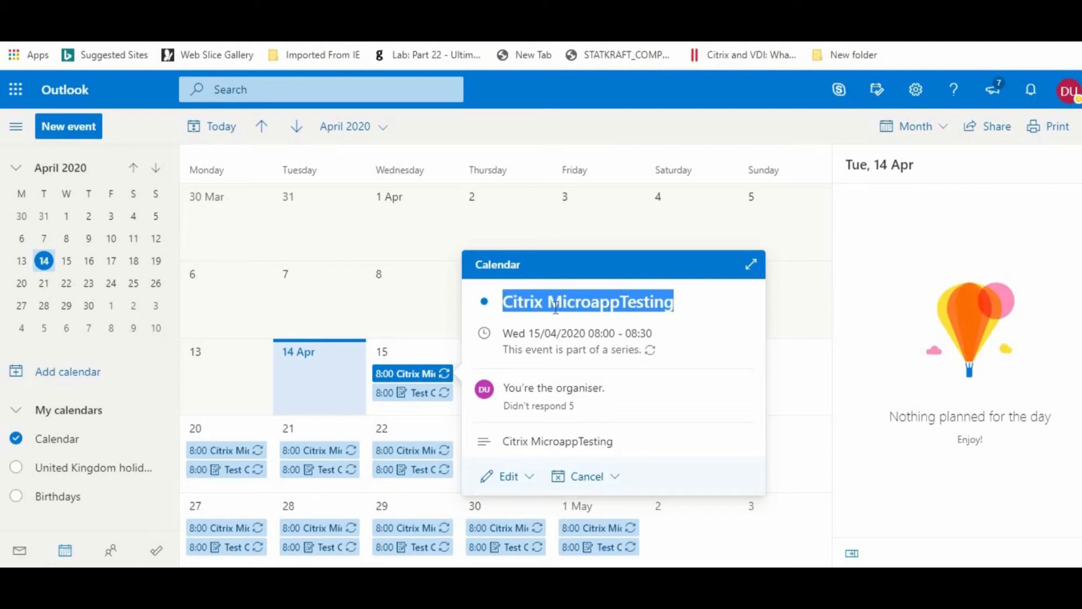
click(523, 307)
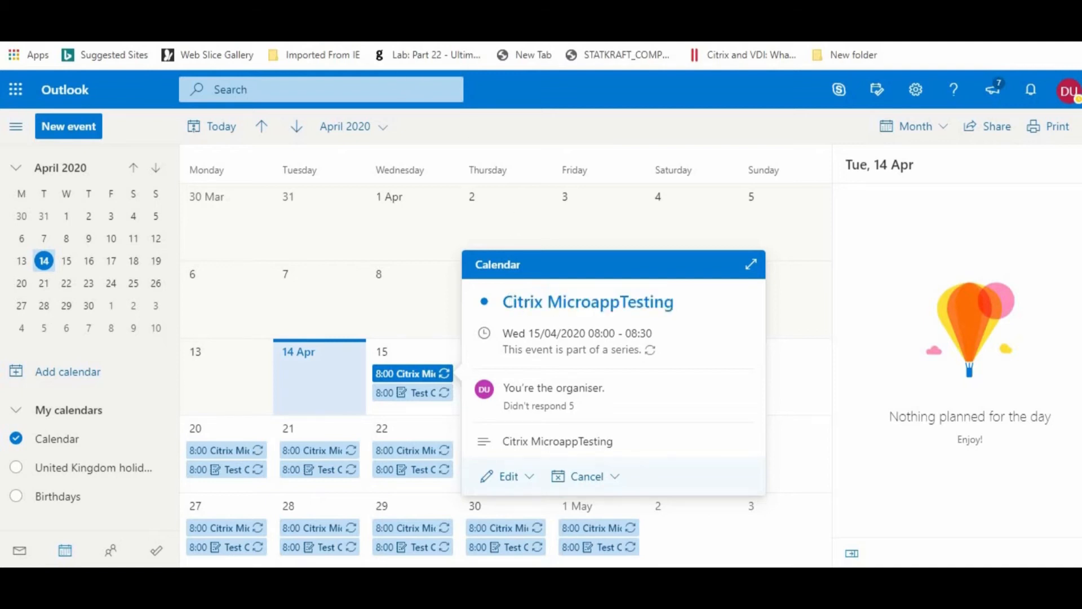
- Switch back to Citrix Cloud Microapps Admin and open the Show Events page from the app's page list
click(420, 6)
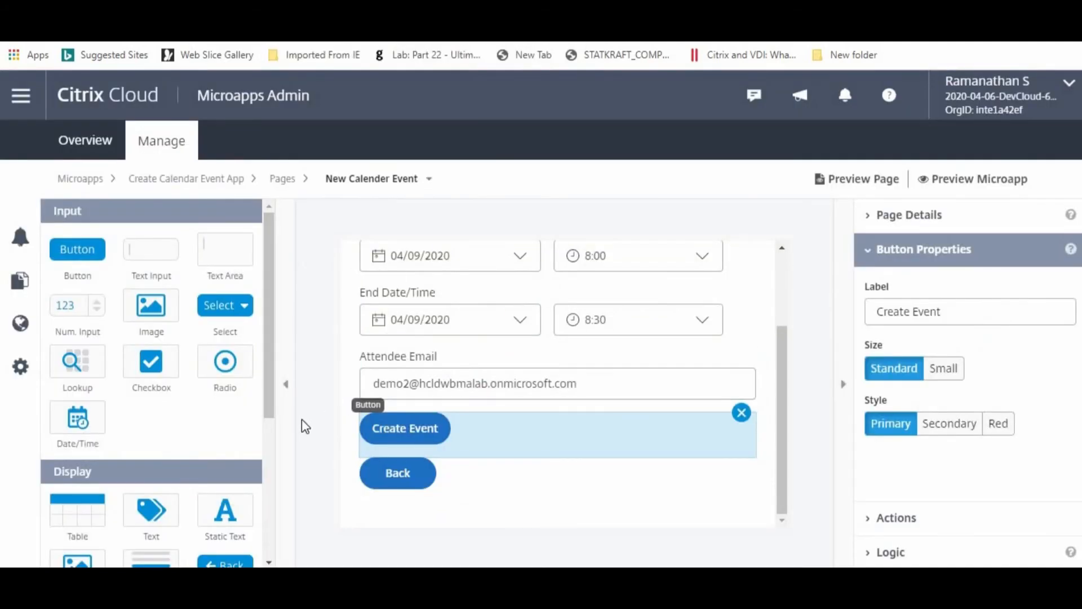
click(285, 180)
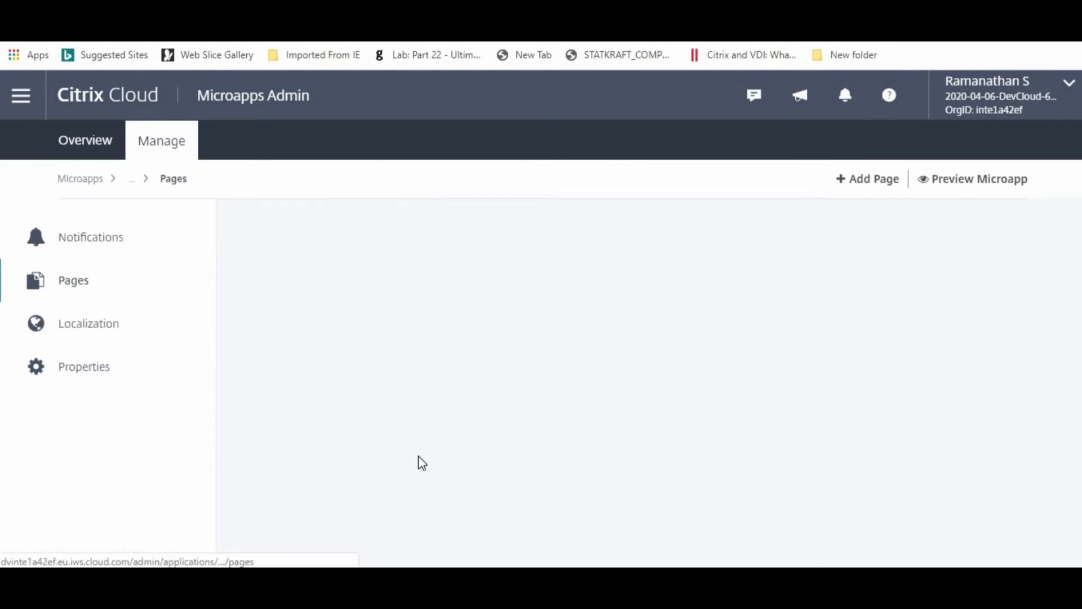
click(336, 383)
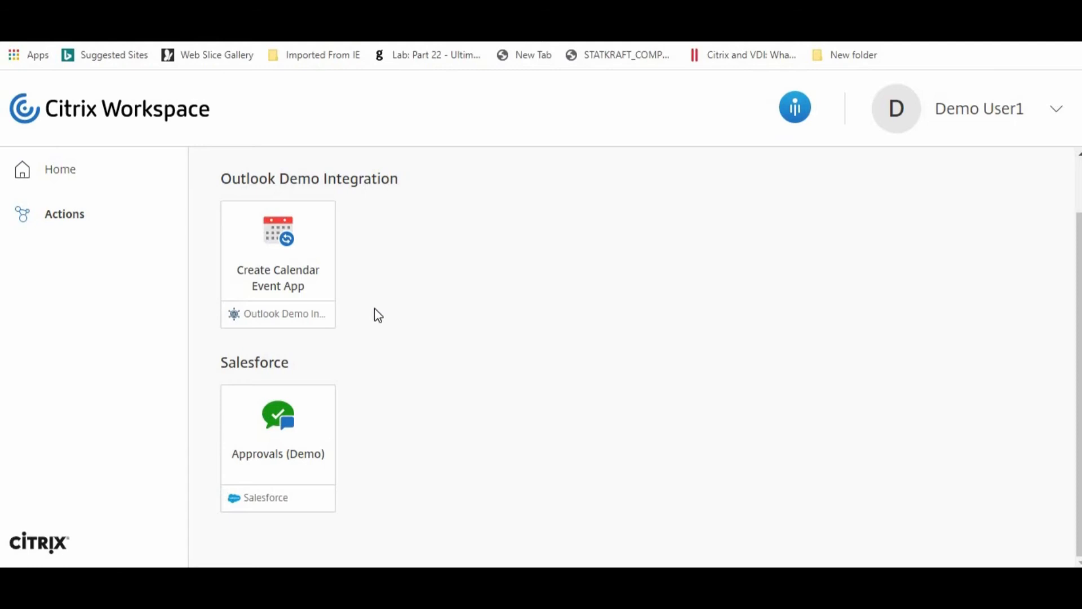
- Open the Create Calendar Event App in Citrix Workspace, view its Events List full size, and close the enlarged table
click(280, 287)
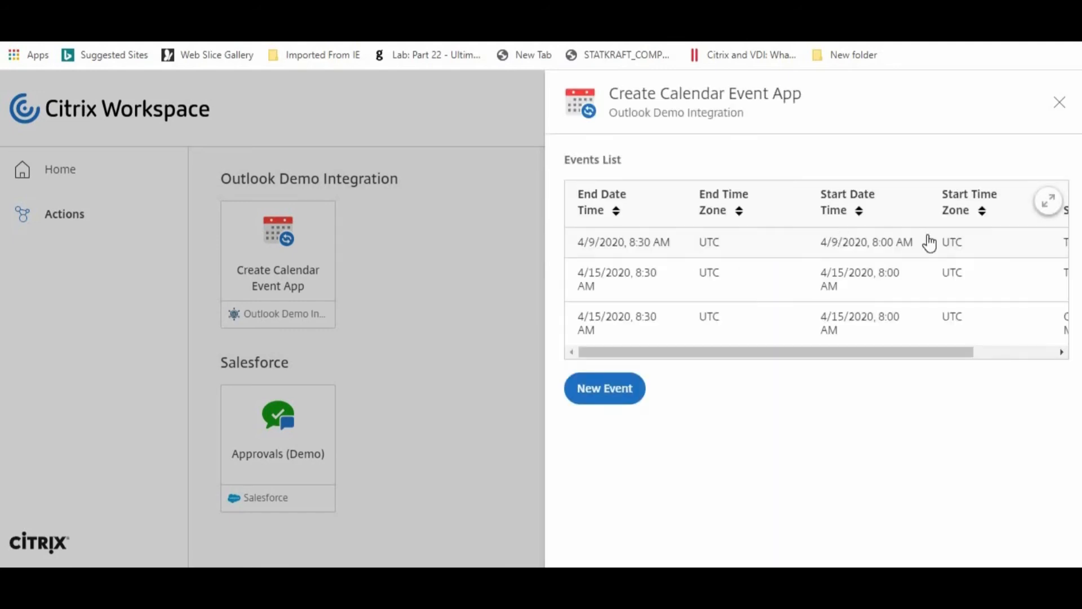
click(1046, 201)
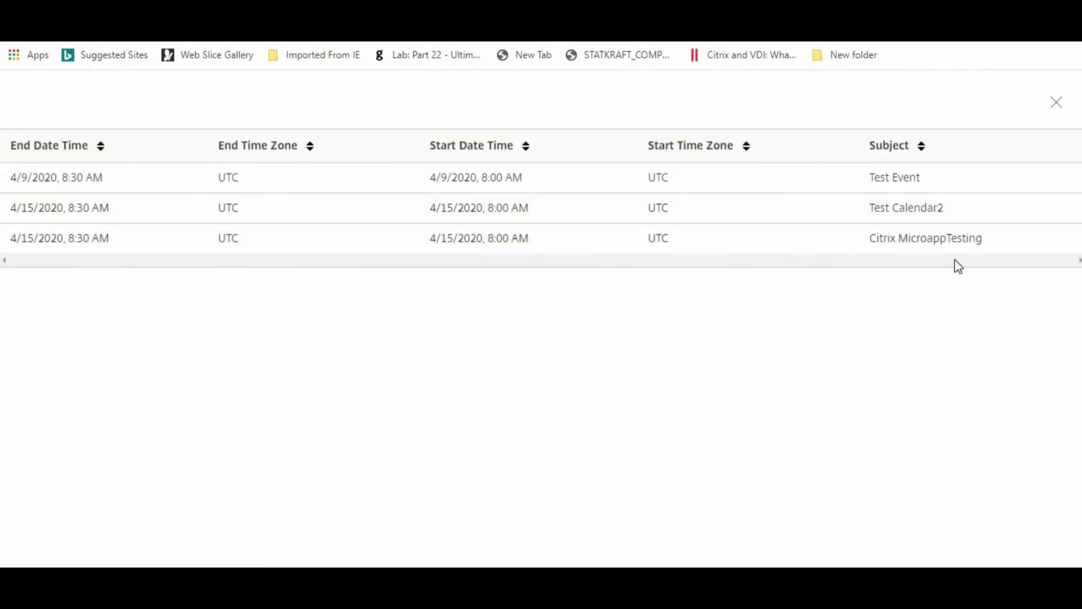
click(1055, 104)
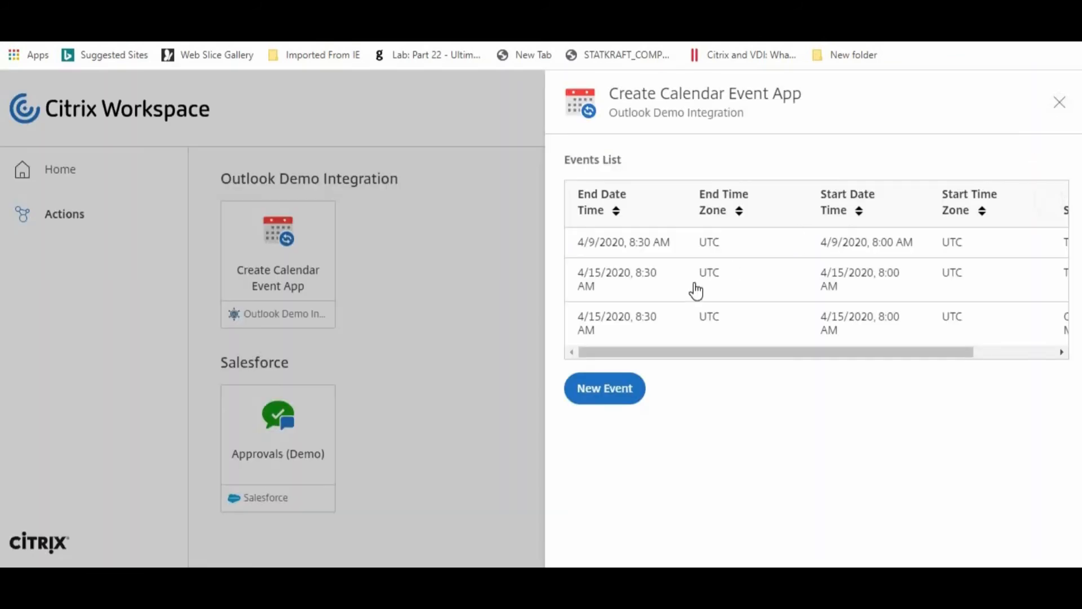
- Start a new calendar event in the microapp and give it the title "test kshdf"
click(622, 398)
click(632, 192)
text(test)
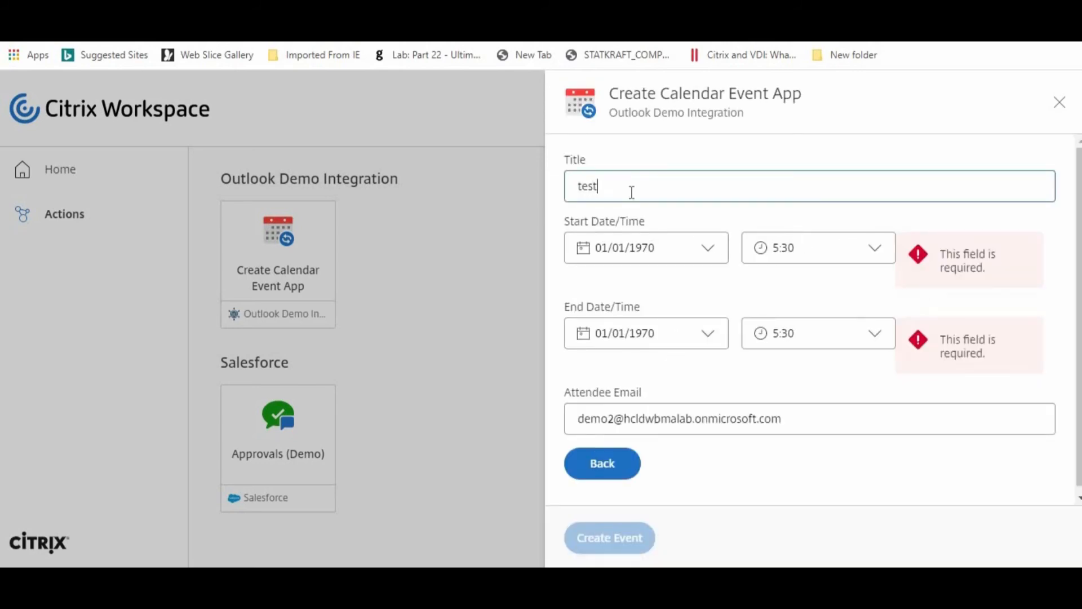
text( kshdf)
- Set the event's start and end dates to 01/02/1970 and try to create the event
click(712, 250)
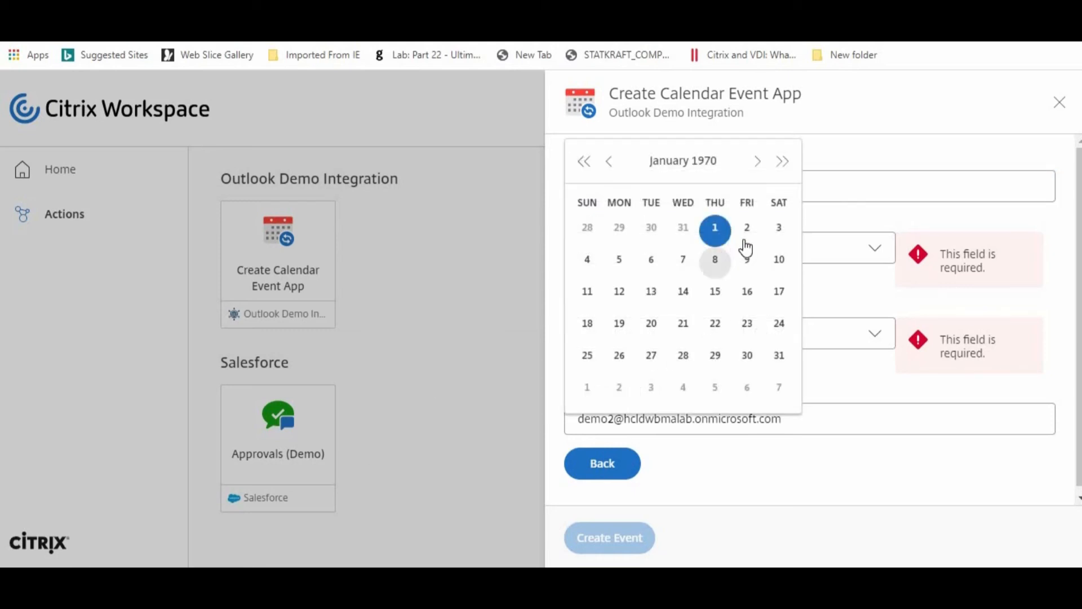
click(749, 228)
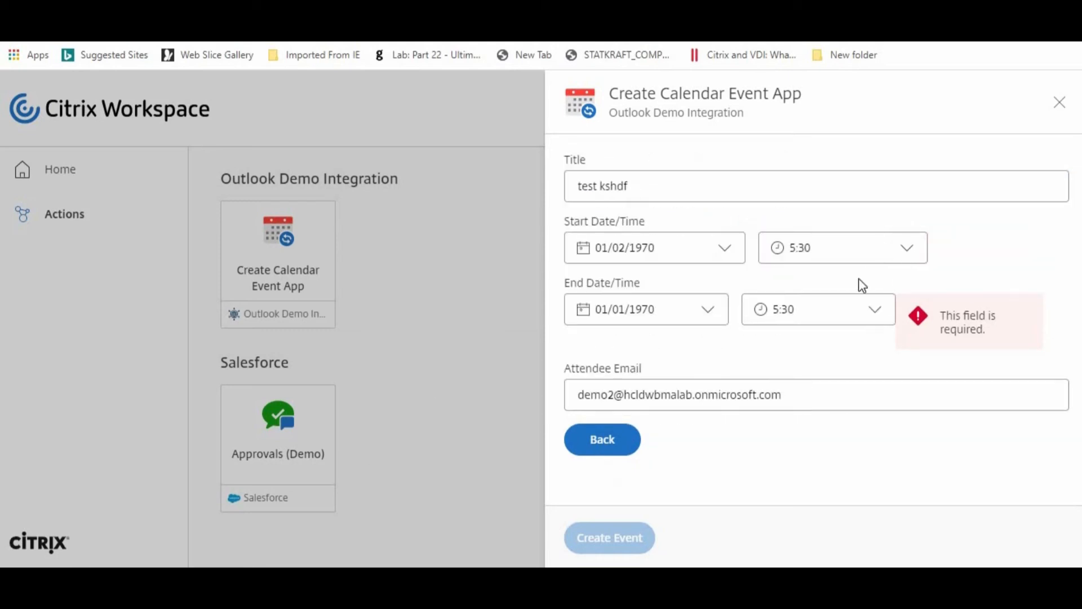
click(709, 313)
click(748, 230)
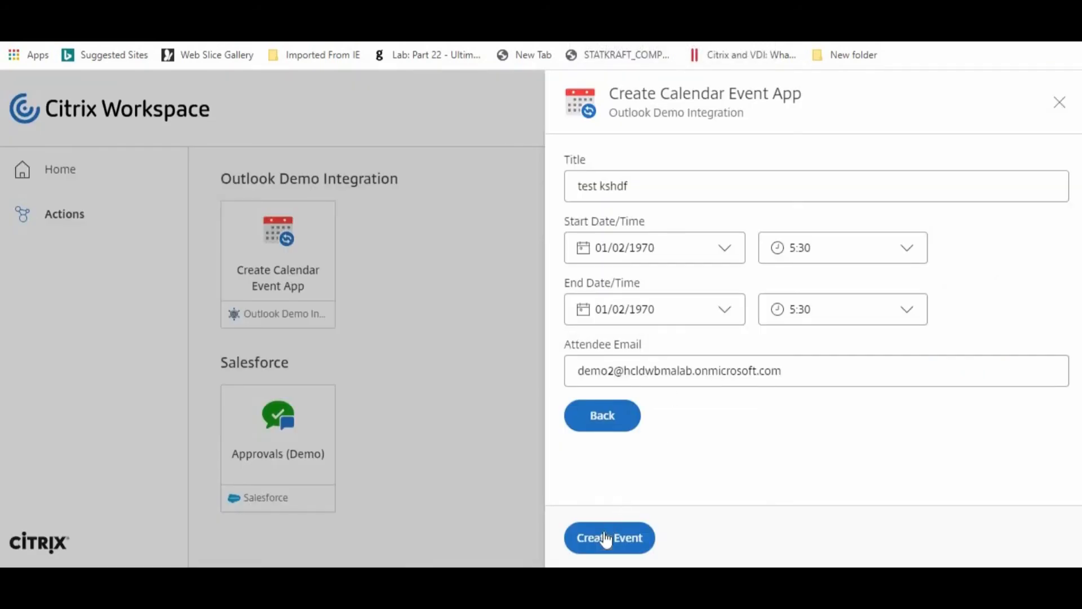
click(606, 539)
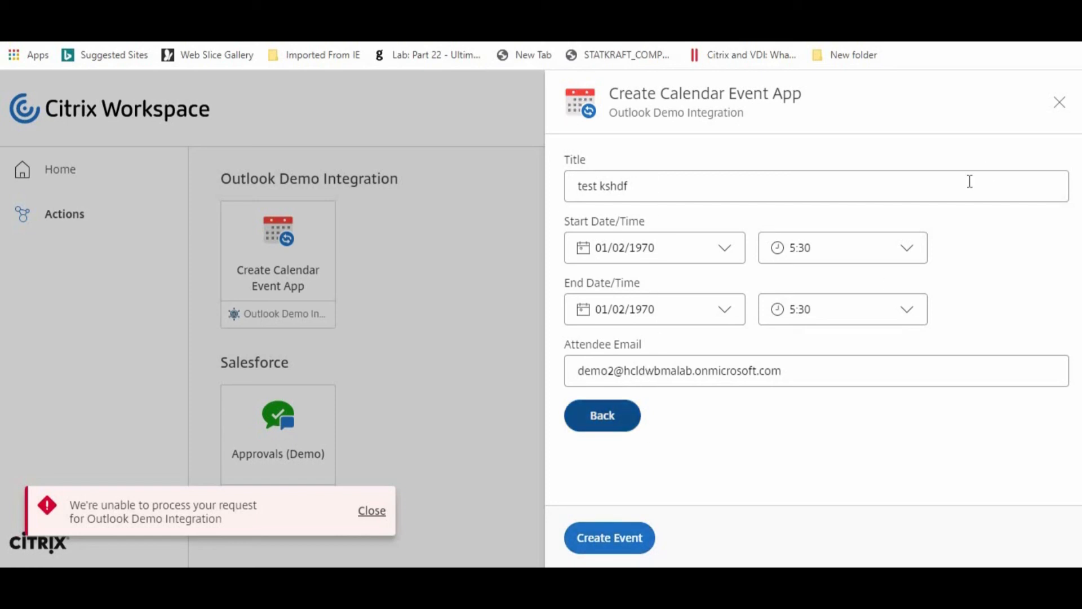
- Close the event form, reopen the Create Calendar Event App and enlarge its Events List to check the entries
click(1059, 103)
click(290, 271)
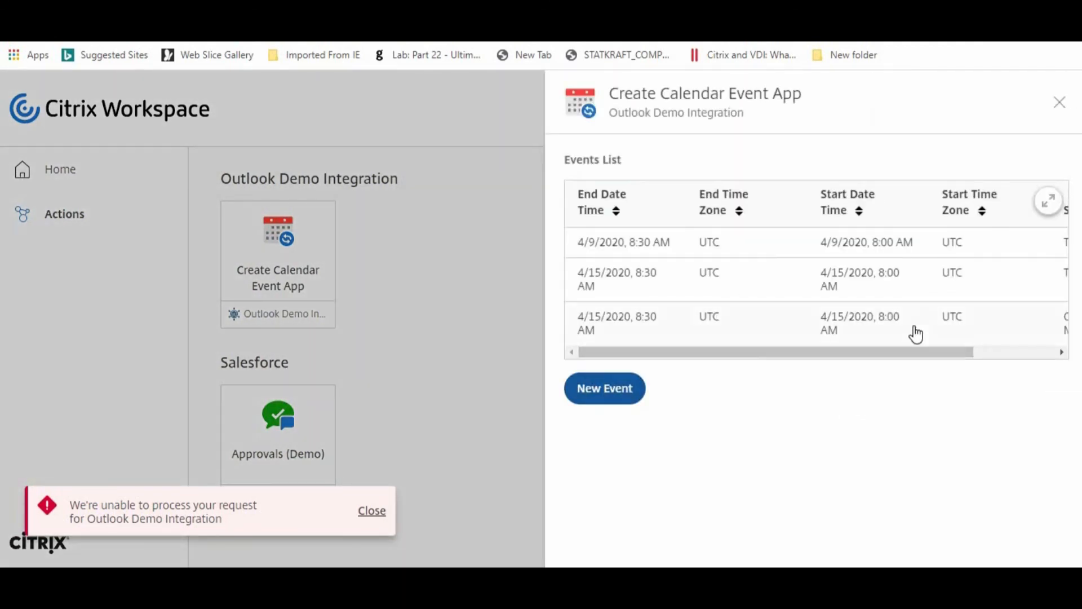
click(1048, 200)
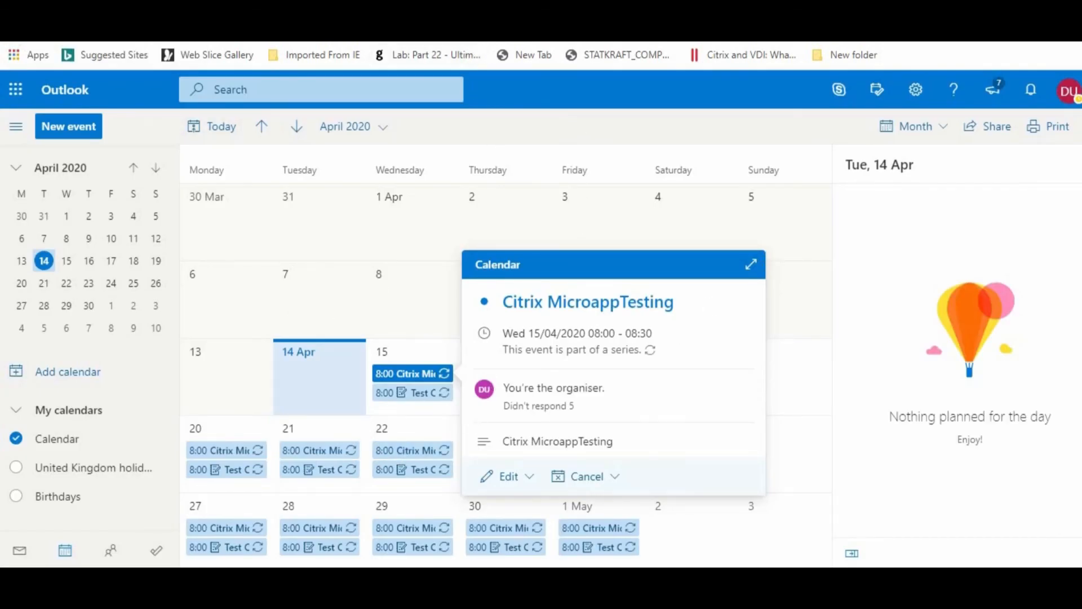
- Switch from Outlook back to Citrix Cloud Microapps Admin and return to the Create Calendar Event App's page list
click(431, 43)
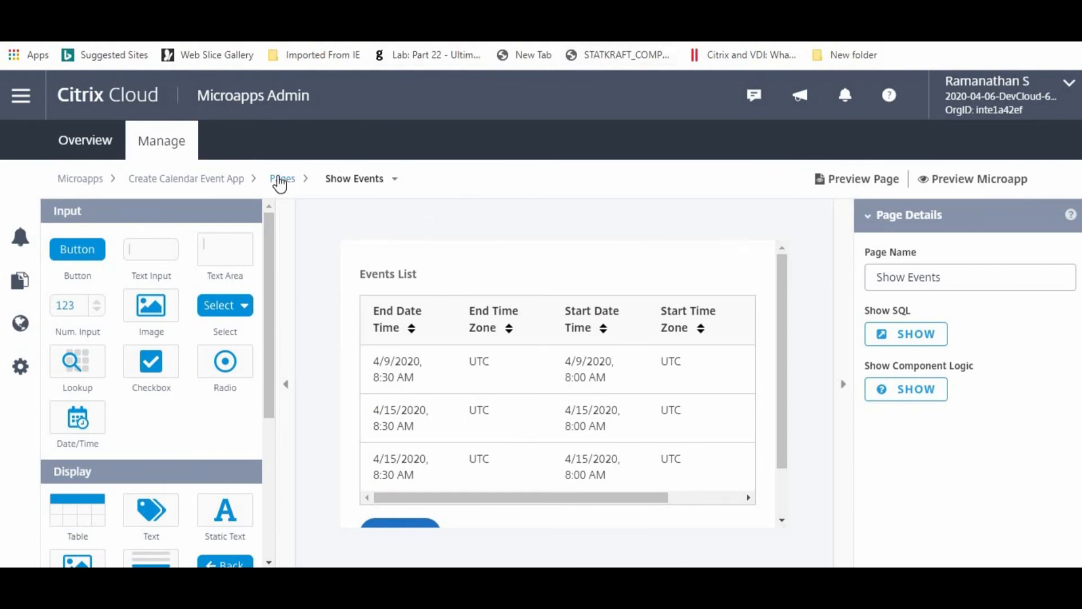
click(281, 179)
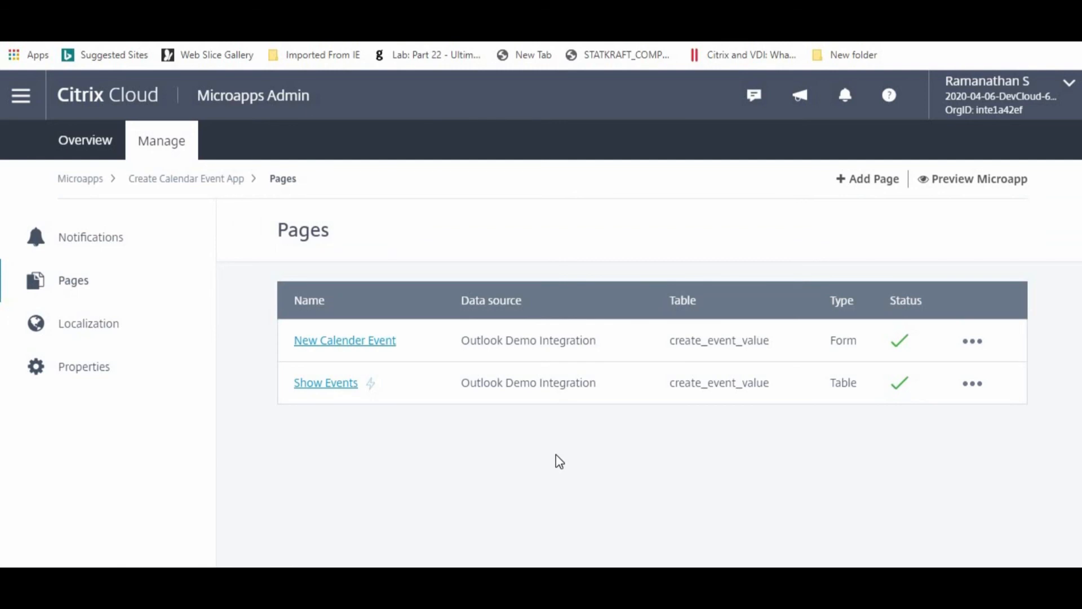